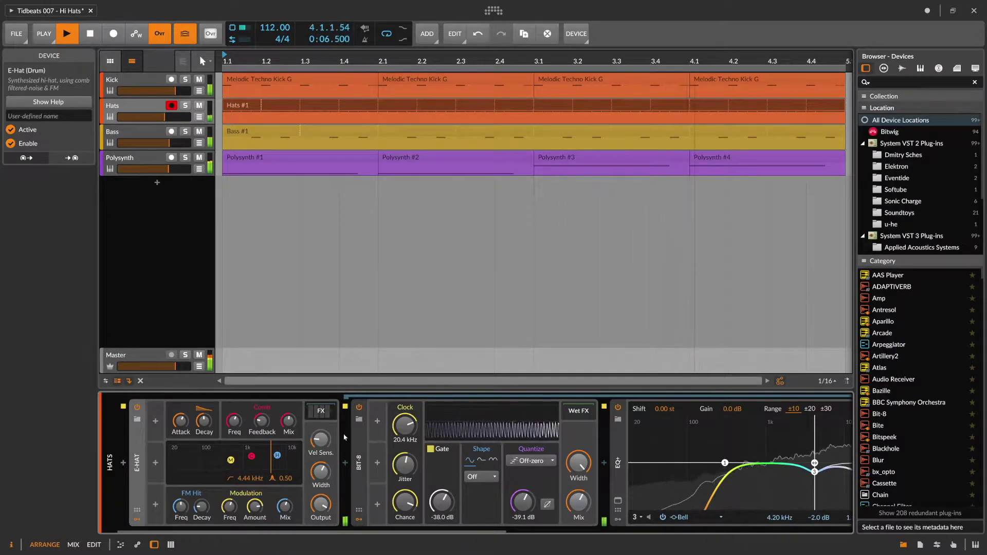
- Inspect the Bit-8 and EQ+ devices, then scroll the chain across to FX Layer and Saturator
left_click(360, 445)
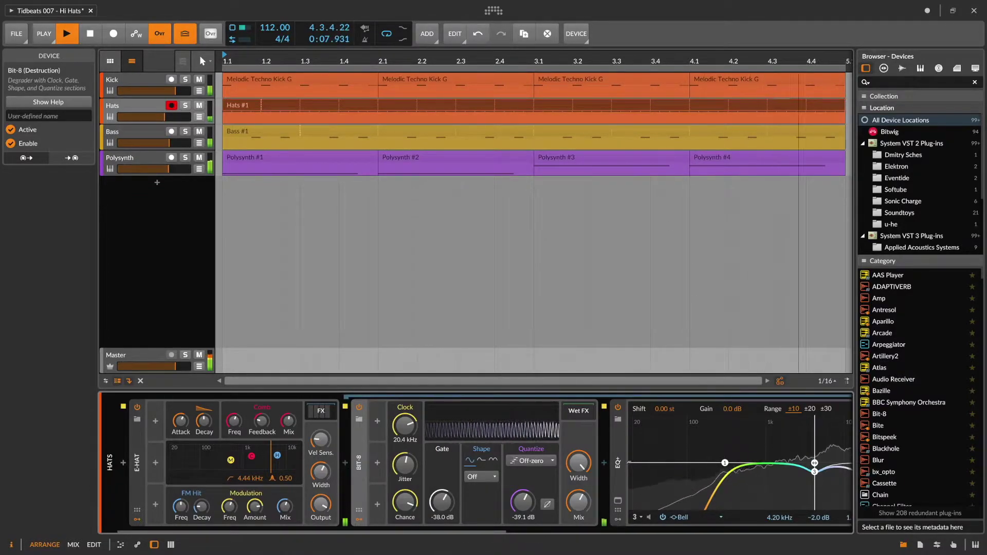
left_click(622, 462)
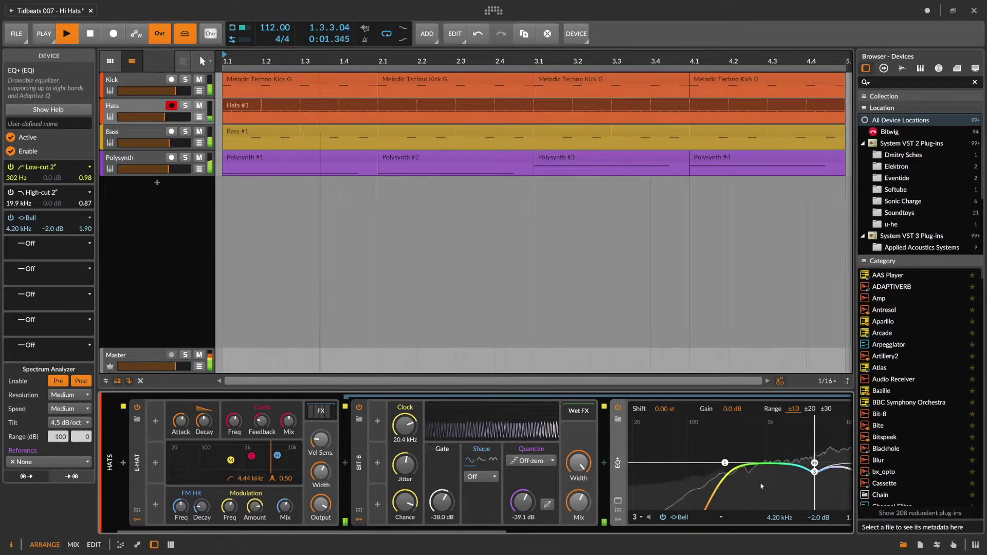
scroll(788, 483, "right", 2)
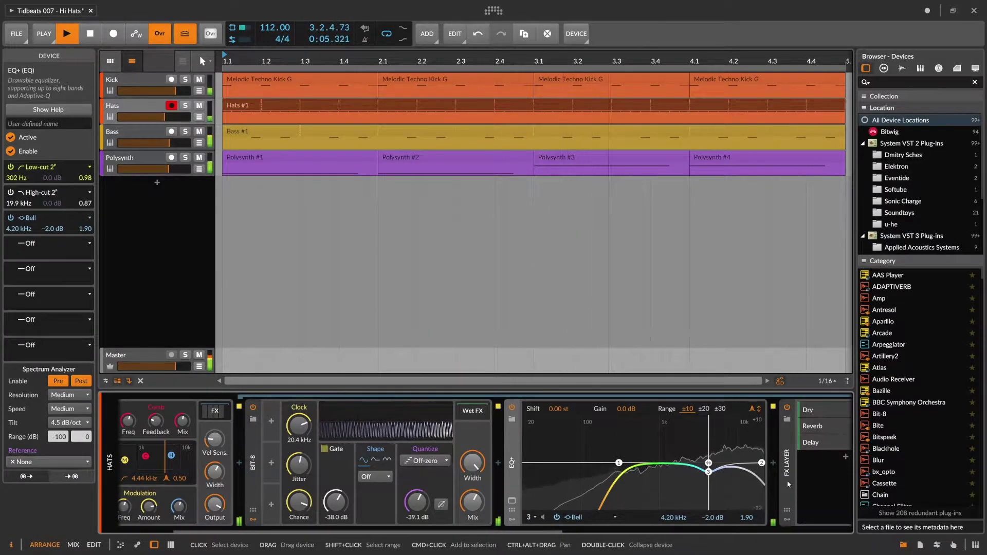
scroll(787, 483, "right", 1)
scroll(788, 483, "right", 1)
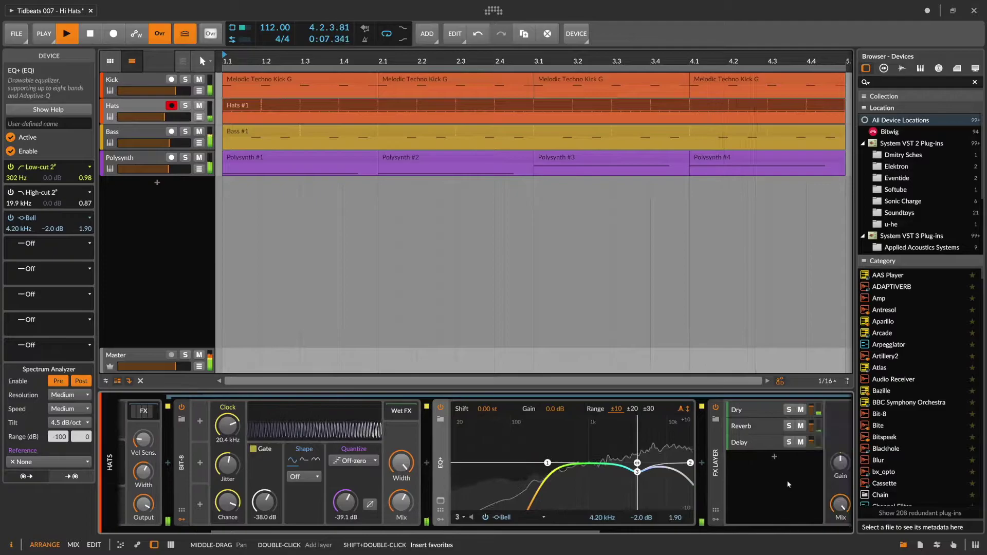
scroll(788, 483, "right", 1)
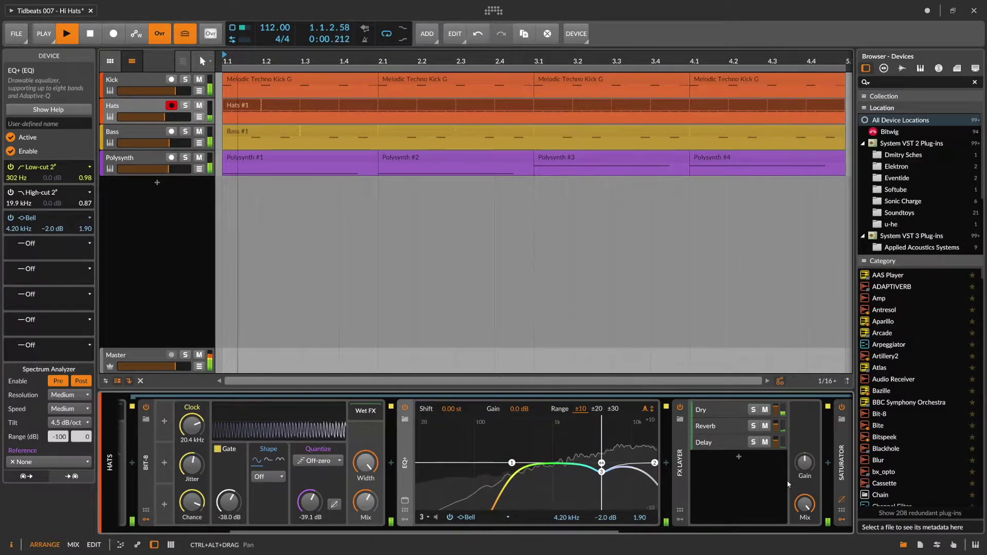
scroll(787, 483, "right", 3)
scroll(788, 484, "right", 2)
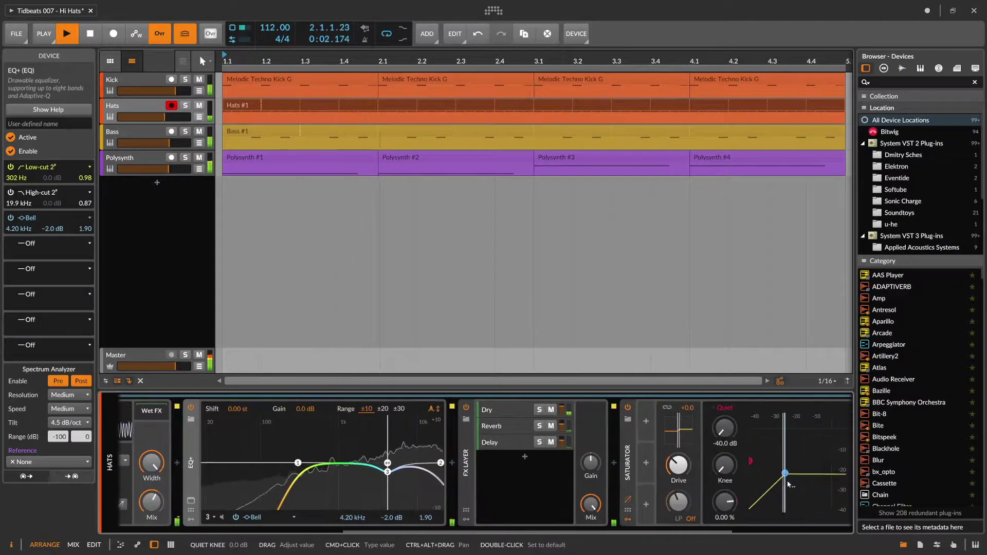
- Lower the Hats #1 note velocities (second to 29.6%, fourth to about 56%, first slightly), then return to Arrange
double_click(247, 107)
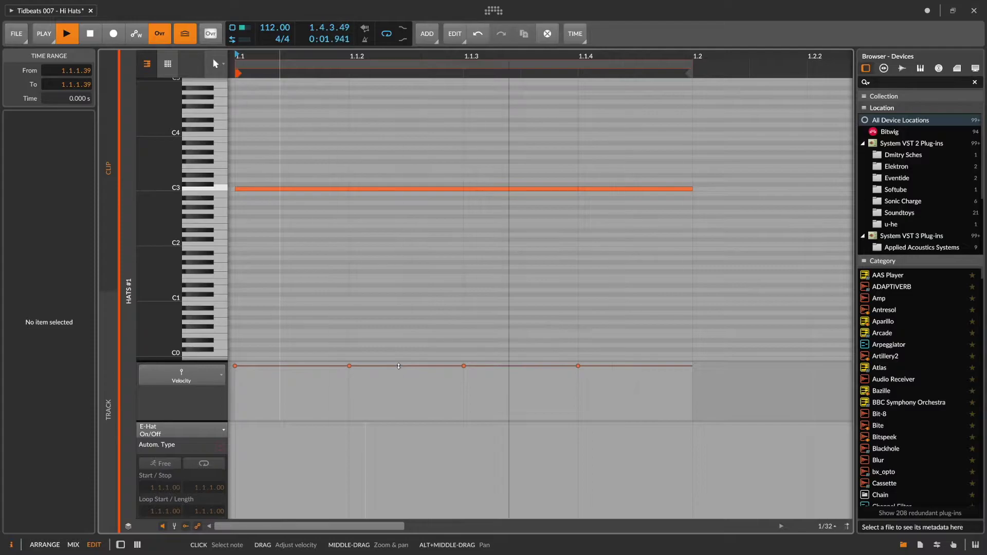
left_click_drag(399, 366, 400, 398)
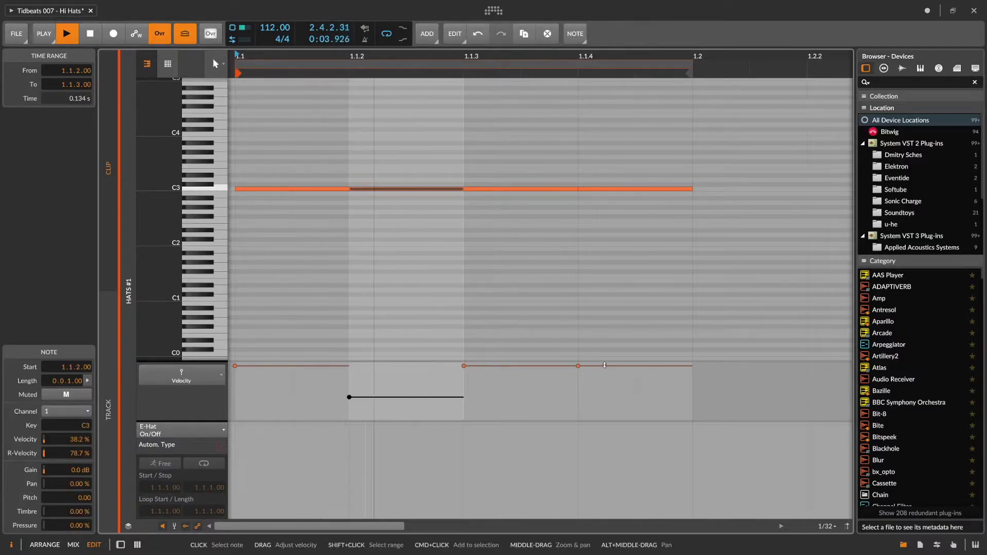
left_click_drag(602, 366, 602, 389)
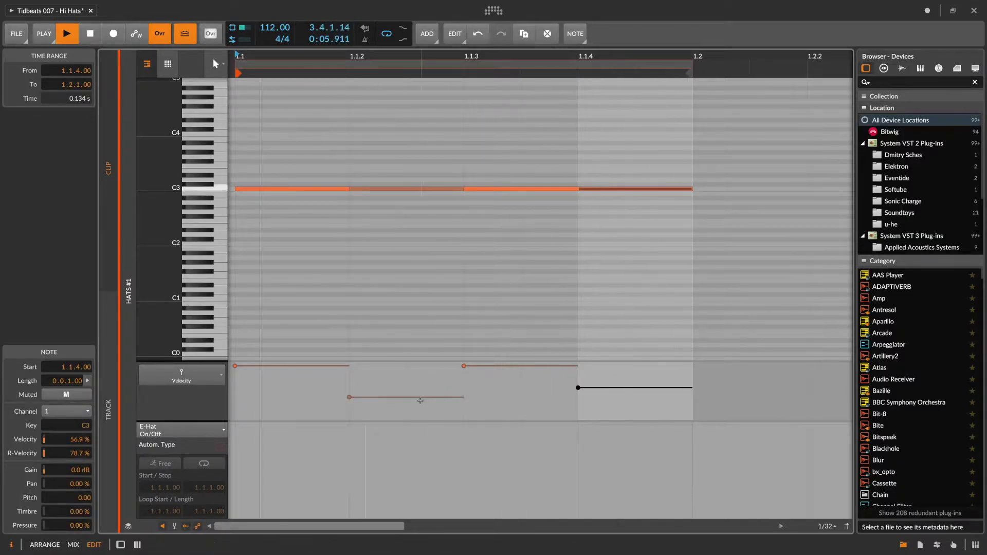
left_click_drag(422, 397, 422, 402)
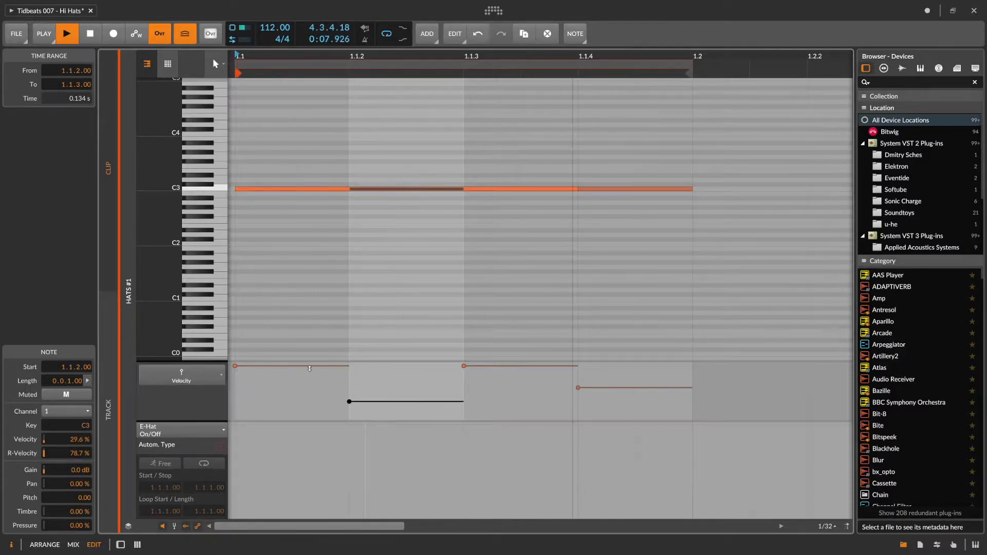
left_click_drag(314, 366, 313, 387)
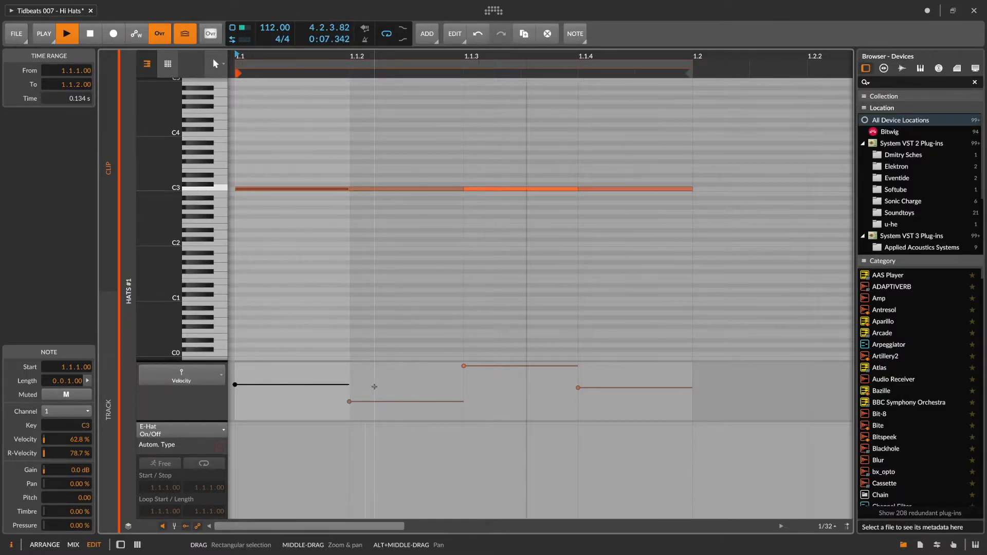
key("alt+1")
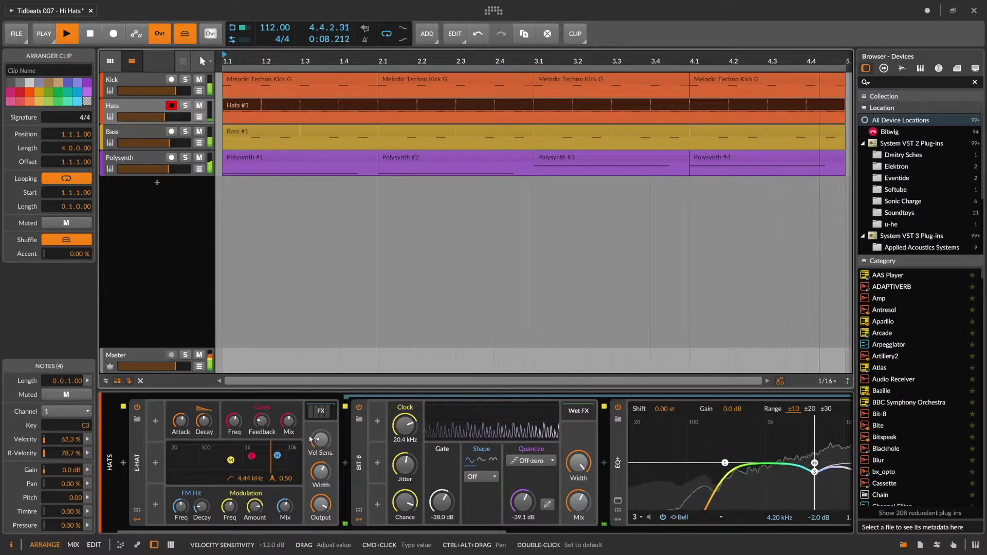
- Consolidate the looping Hats #1 clip into 64 notes and add chaos to their velocity distribution
right_click(251, 109)
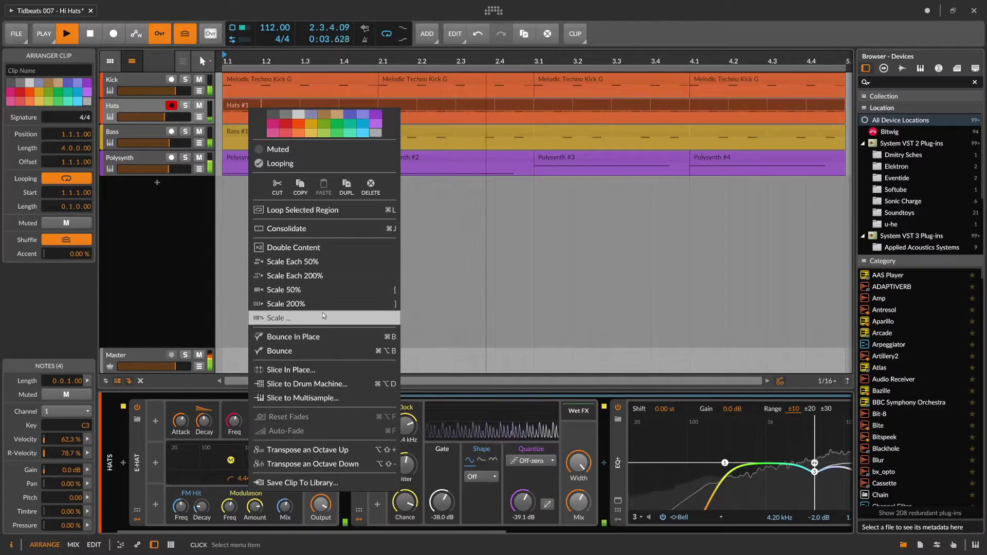
left_click(329, 230)
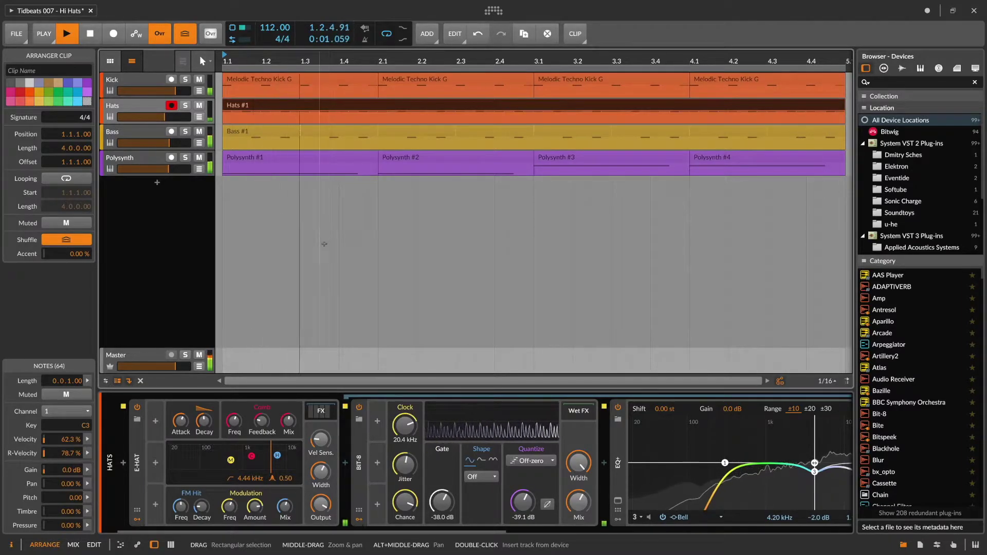
left_click(89, 440)
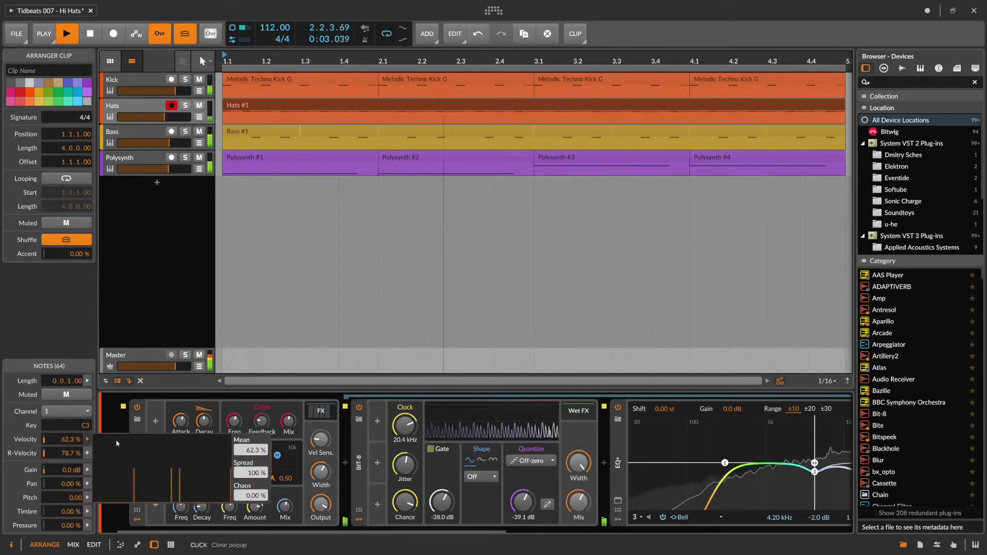
mouse_move(251, 495)
left_mouse_down()
mouse_move(251, 480)
mouse_move(253, 495)
left_mouse_up()
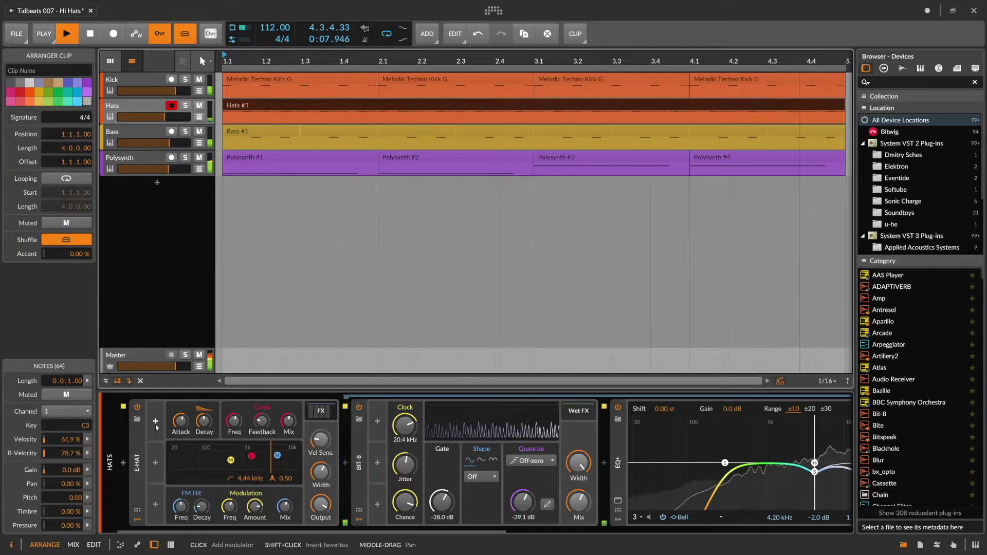
- Add an Expressions modulator to the E-Hat
left_click(155, 422)
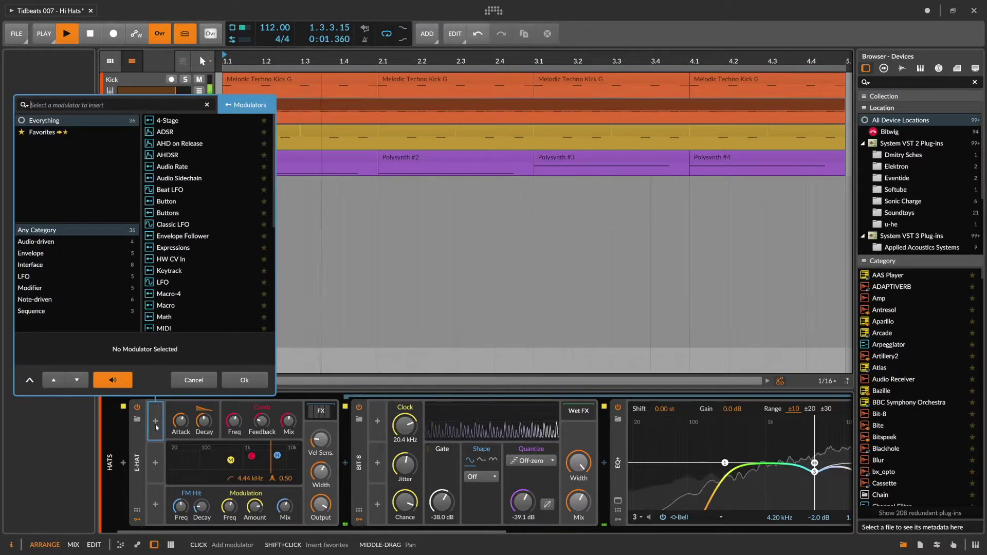
type("expre")
key("Return")
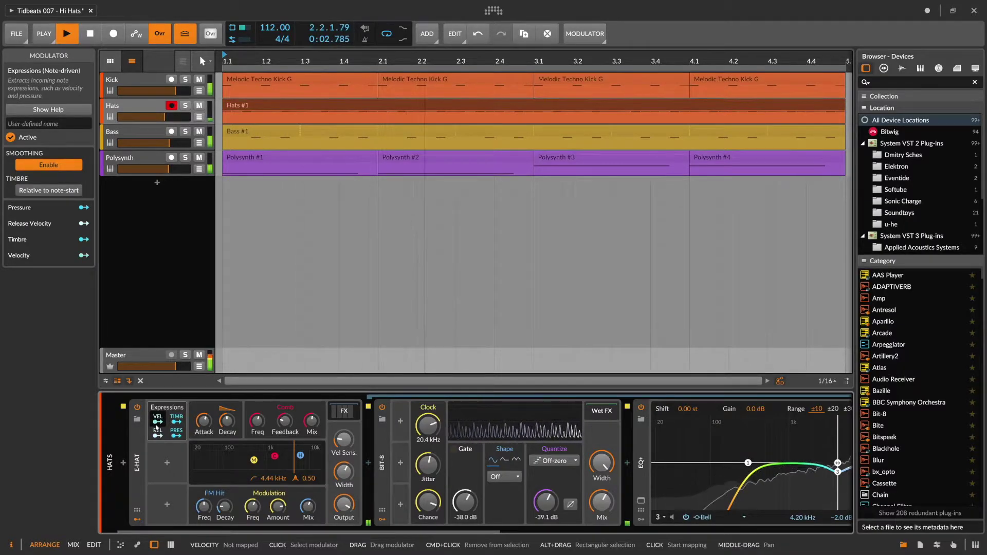
- Map velocity to E-Hat's Attack, Comb Mix (+0.20) and FM Mix
left_click(157, 423)
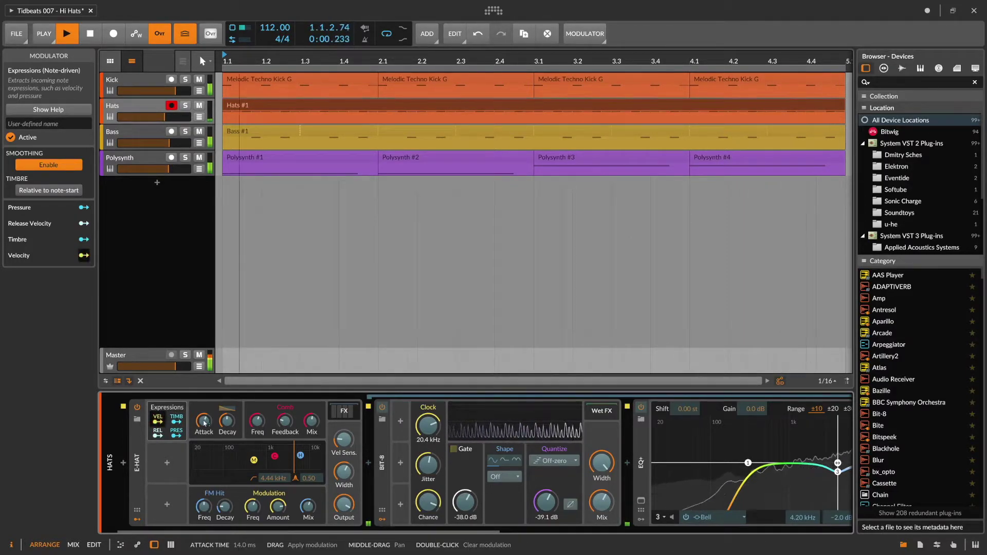
left_click_drag(204, 423, 204, 461)
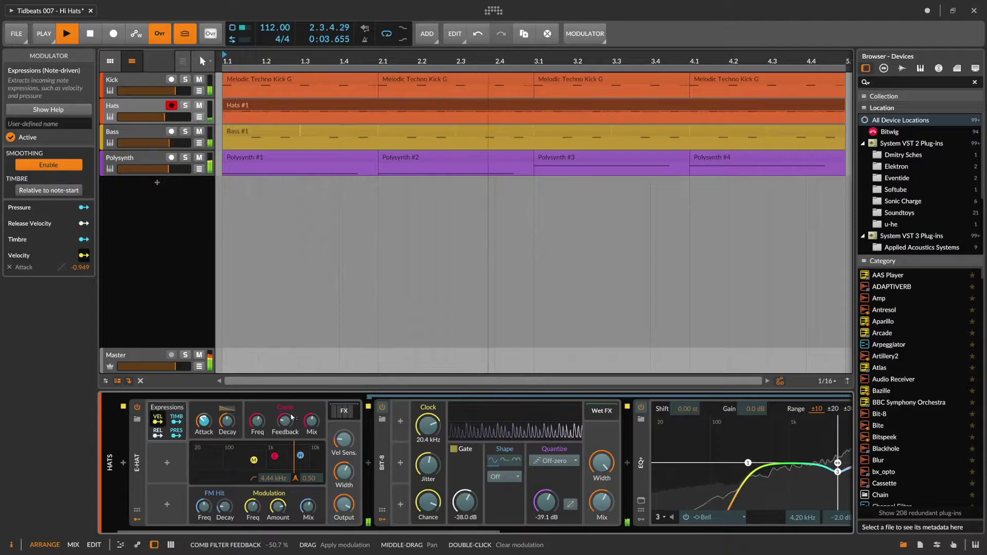
left_click_drag(312, 423, 313, 417)
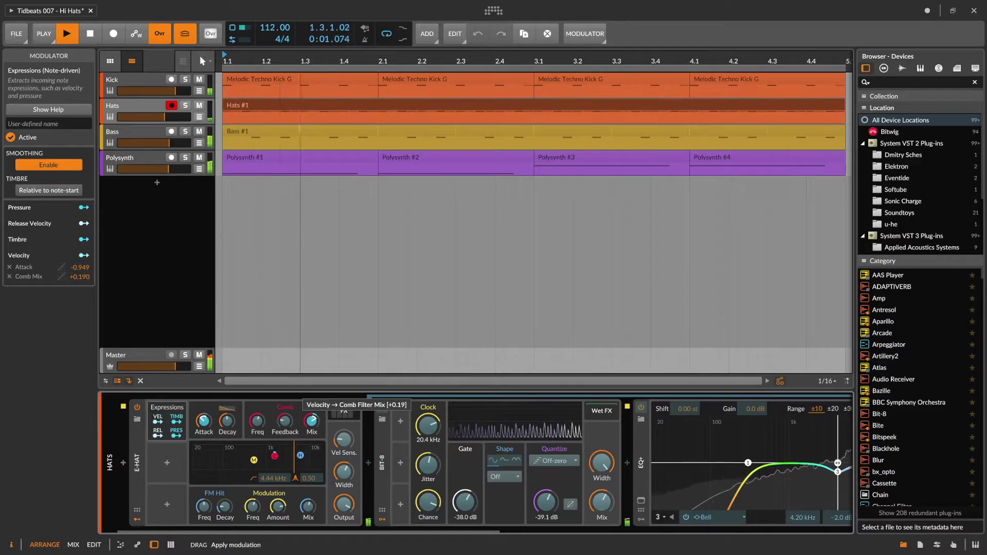
left_click_drag(312, 418, 312, 417)
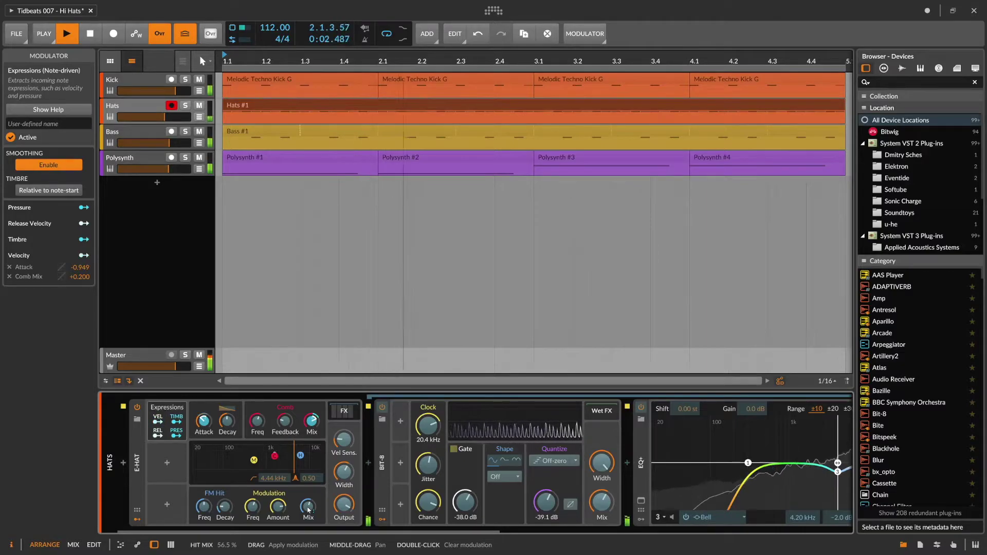
left_click_drag(308, 510, 309, 508)
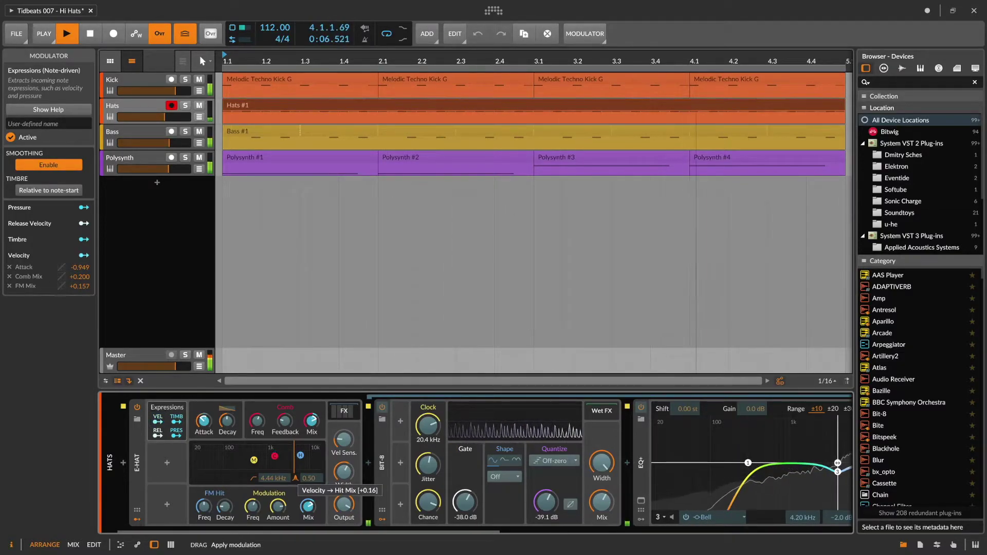
left_click_drag(308, 508, 309, 514)
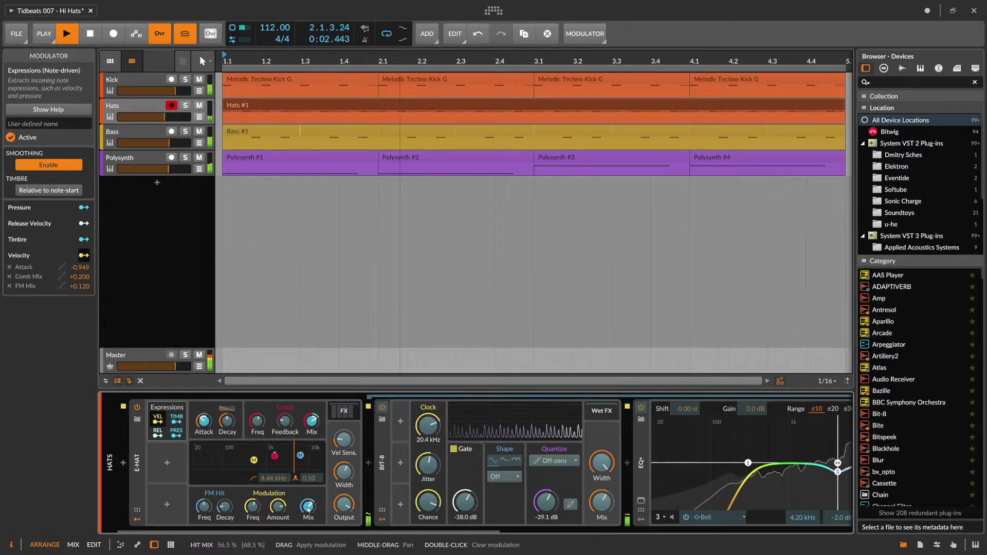
- Toggle the Expressions modulator off and on, then trim Attack, Comb Mix and FM Mix amounts to -0.718, +0.143, +0.090
right_click(167, 409)
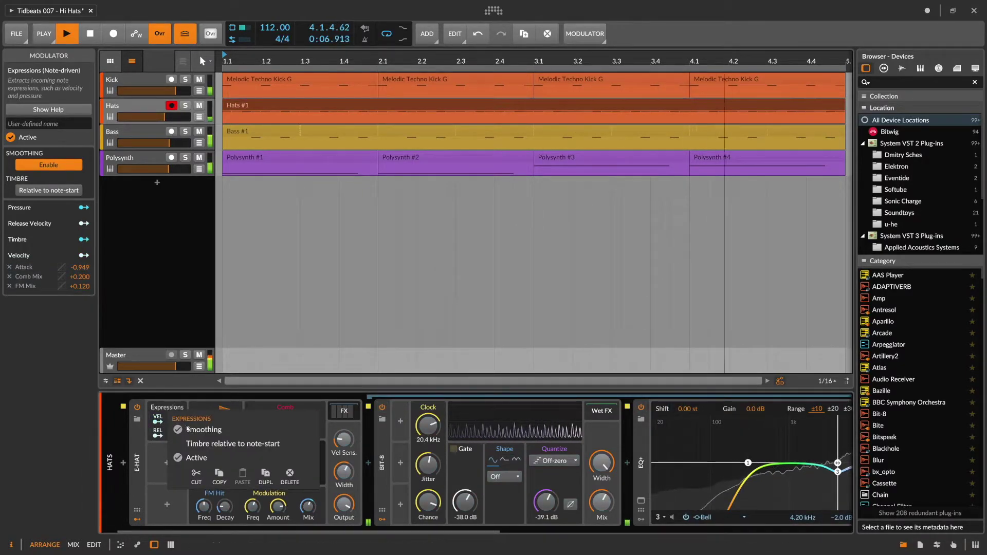
left_click(201, 456)
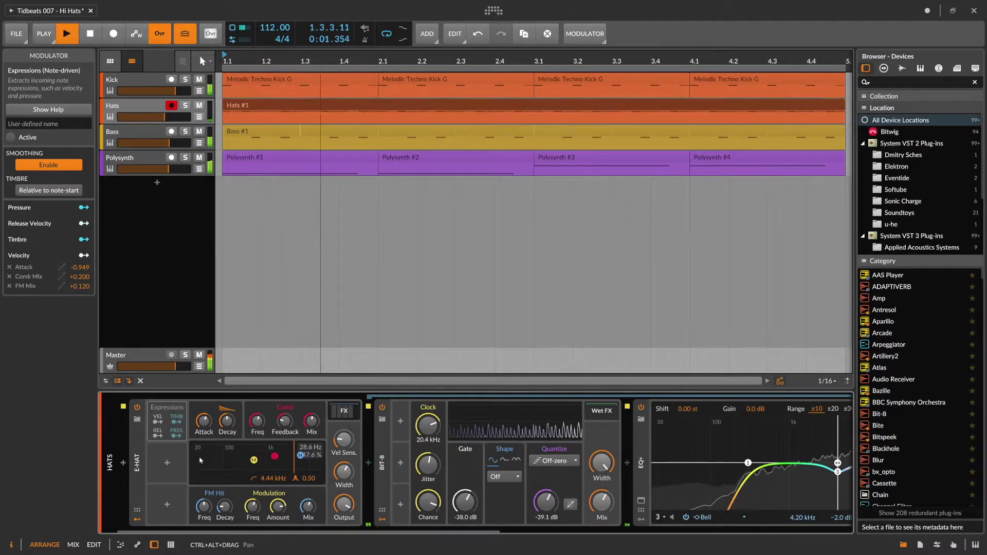
right_click(167, 409)
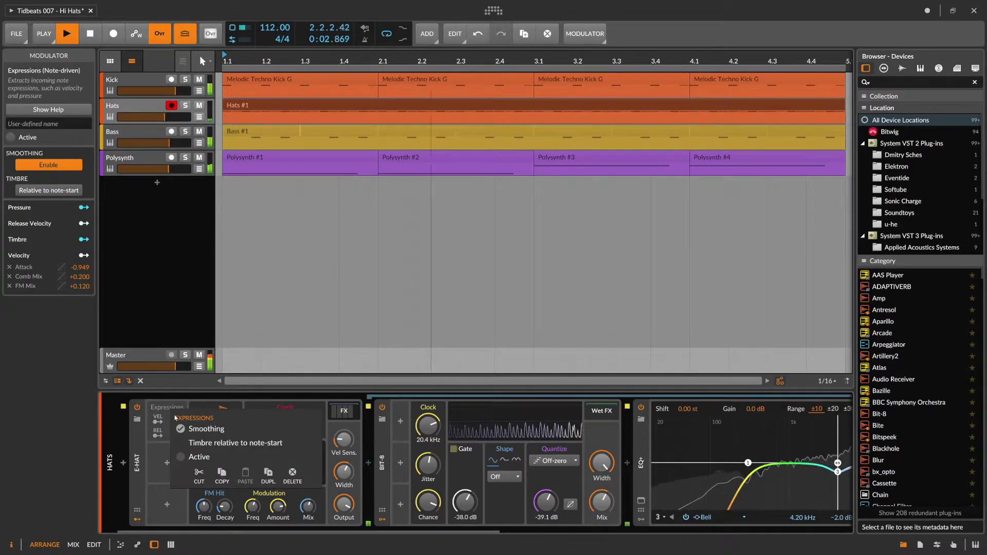
left_click(191, 458)
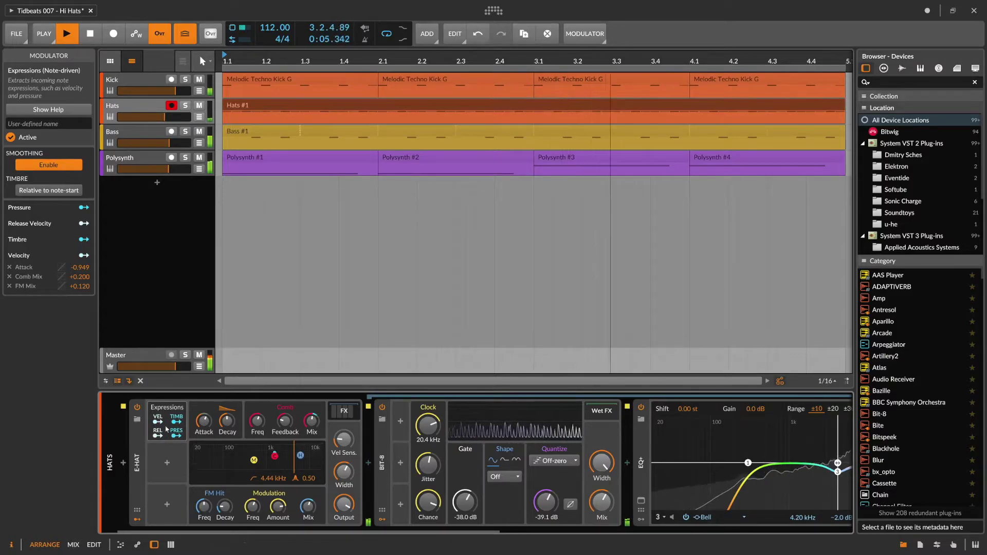
left_click_drag(344, 472, 344, 475)
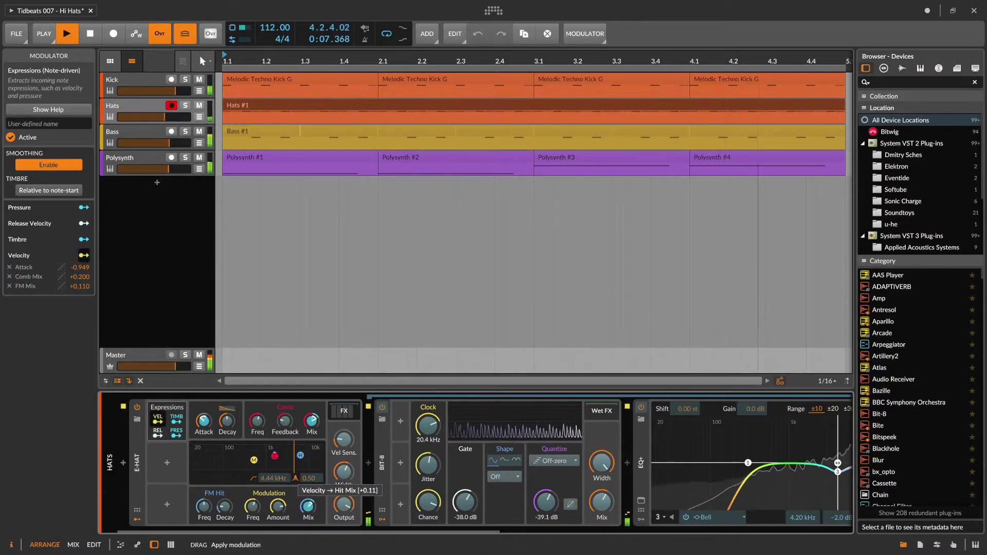
left_click_drag(311, 420, 311, 421)
left_click_drag(204, 421, 208, 424)
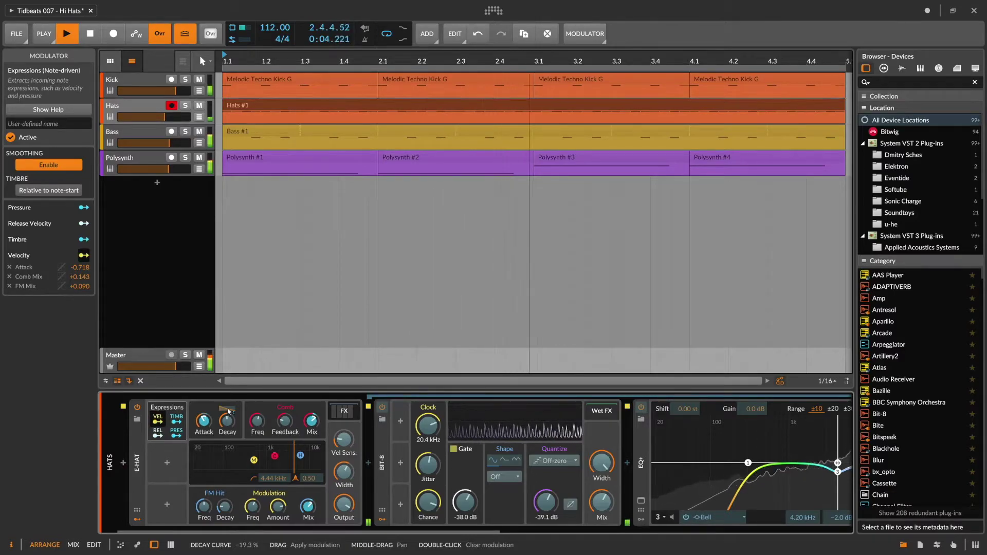
- Map velocity to the E-Hat Decay Curve with an amount of +0.240
left_click_drag(228, 412, 227, 398)
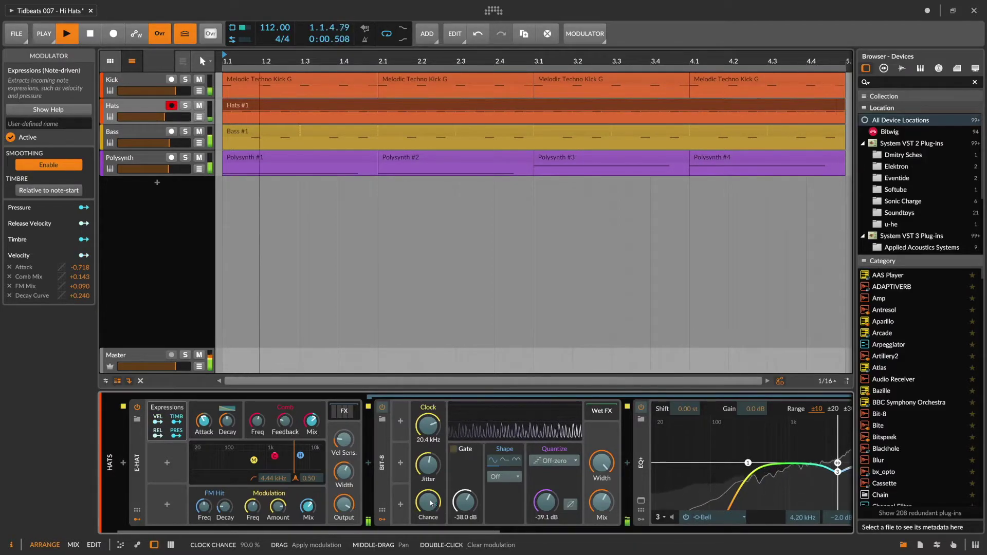
- Map velocity to Bit-8's Clock Chance with an amount of +0.060
left_click_drag(430, 503, 430, 499)
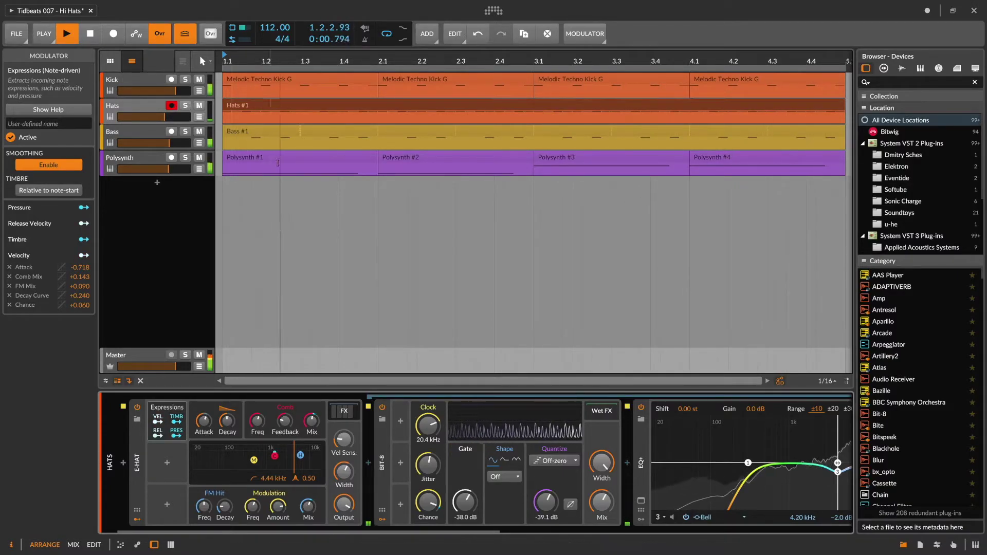
- Randomize the timbre of the Hats #1 notes using the Timbre histogram's Chaos
left_click(257, 105)
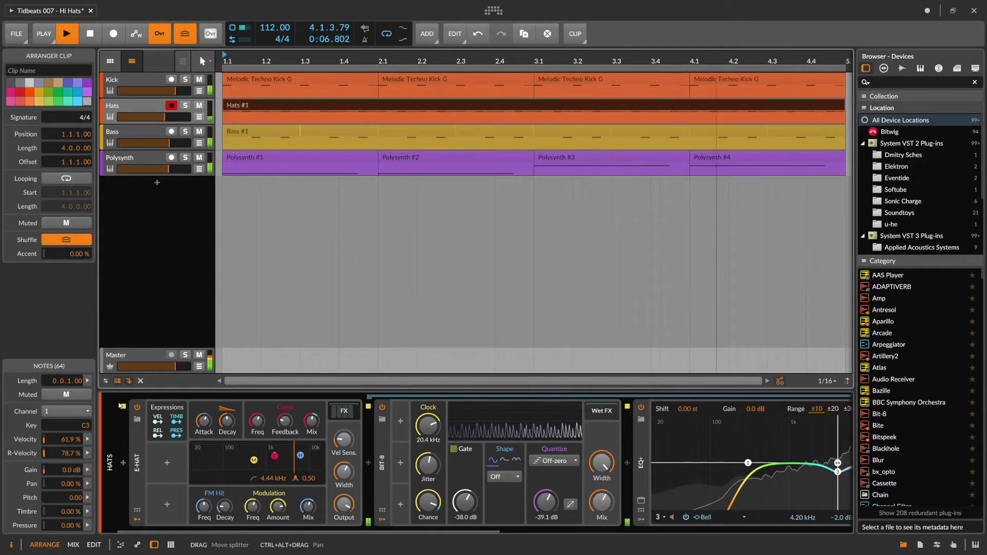
left_click(88, 511)
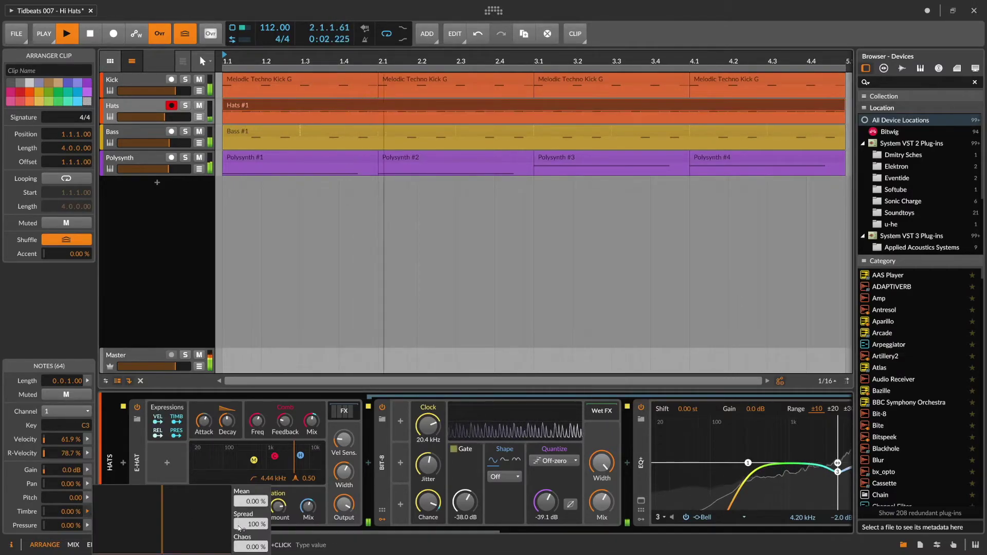
mouse_move(250, 547)
left_mouse_down()
mouse_move(251, 493)
mouse_move(250, 546)
left_mouse_up()
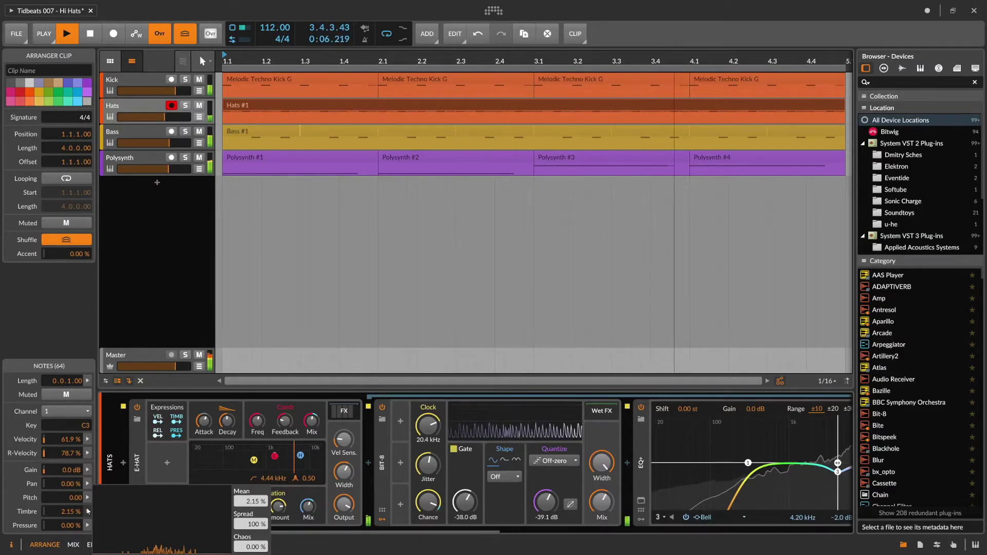
- Route the Timbre expression to E-Hat's Comb Freq at +3.700 and reselect the Hats #1 clip
left_click(174, 421)
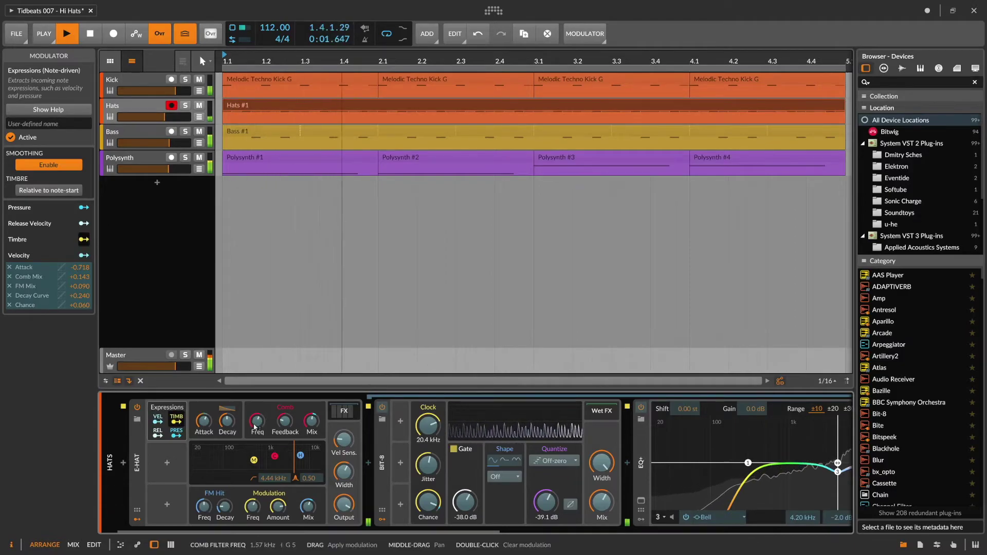
left_click_drag(256, 426, 256, 406)
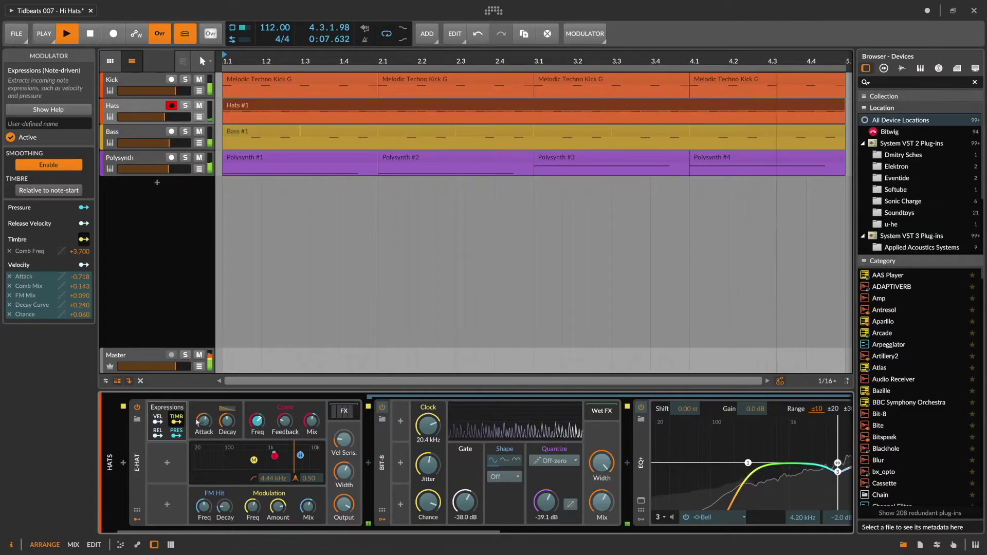
left_click(179, 420)
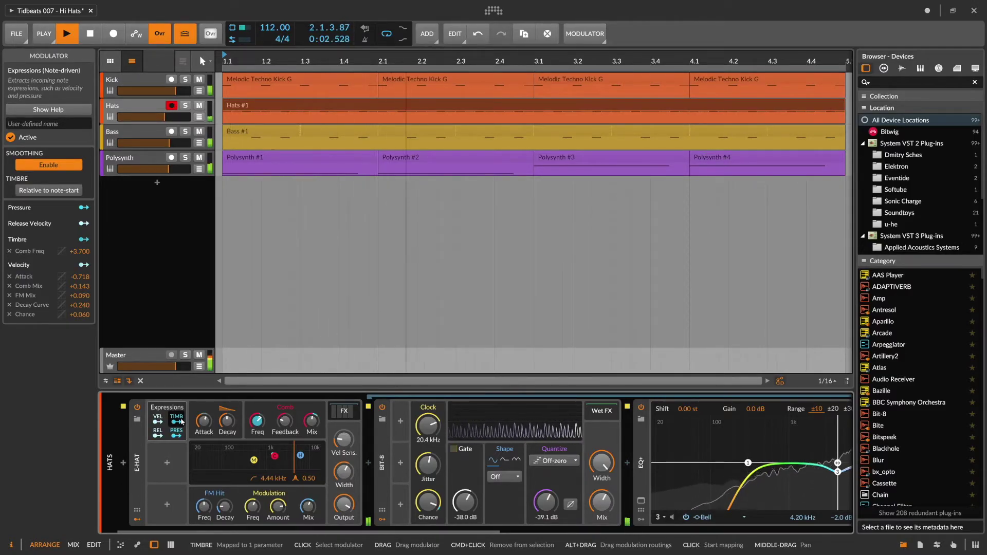
left_click(241, 105)
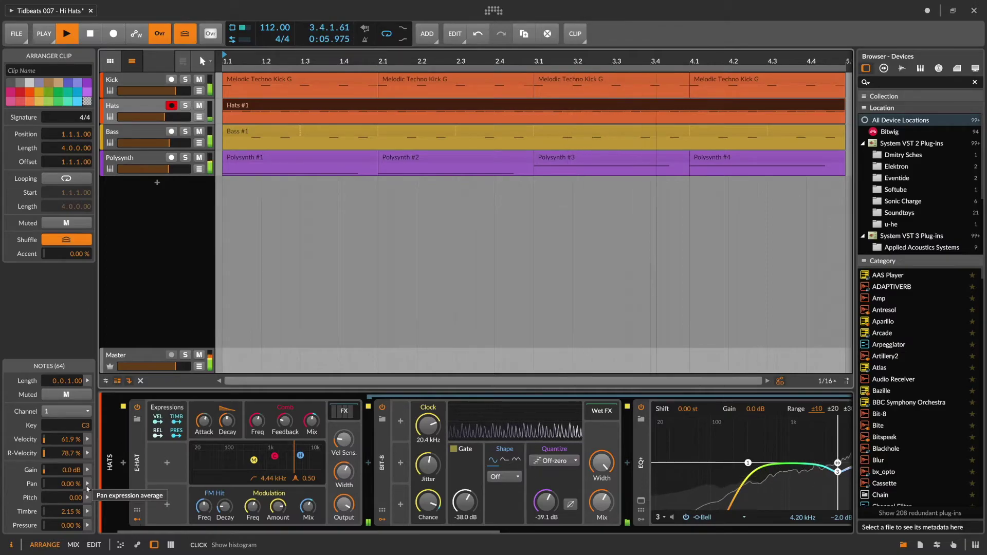
- Add chaos to each note's pan and centre the pan mean at -0.01%
left_click(86, 484)
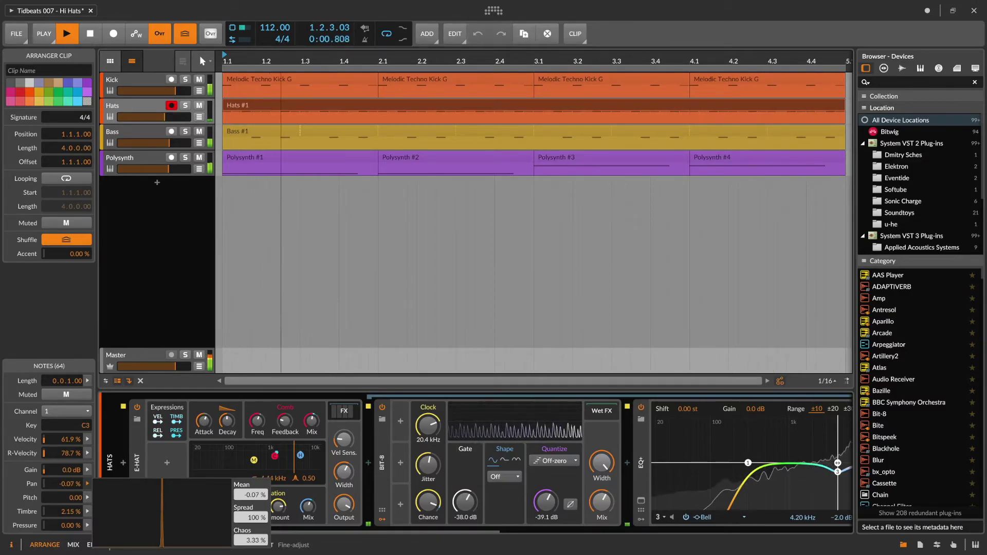
mouse_move(255, 541)
left_mouse_down()
mouse_move(255, 518)
mouse_move(257, 525)
left_mouse_up()
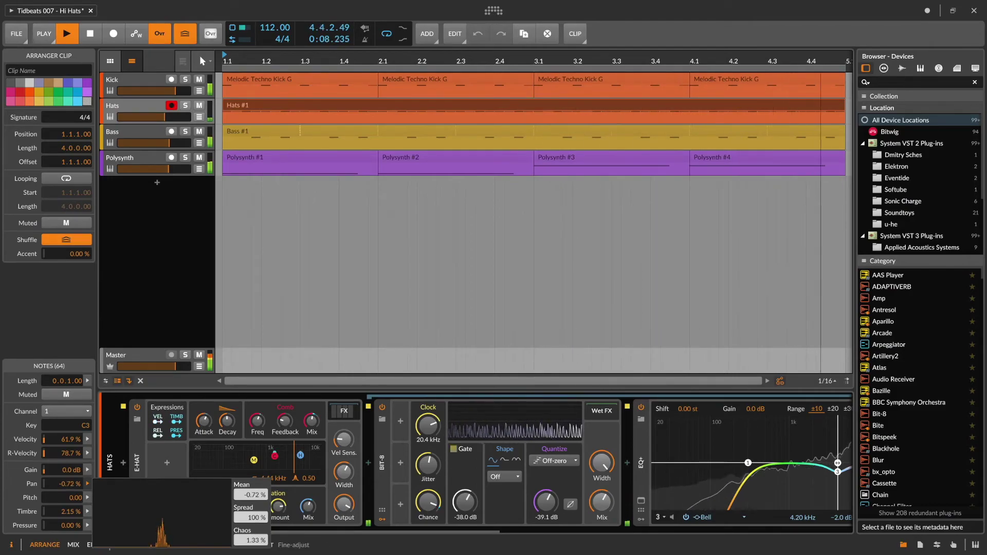
left_click_drag(250, 495, 260, 495)
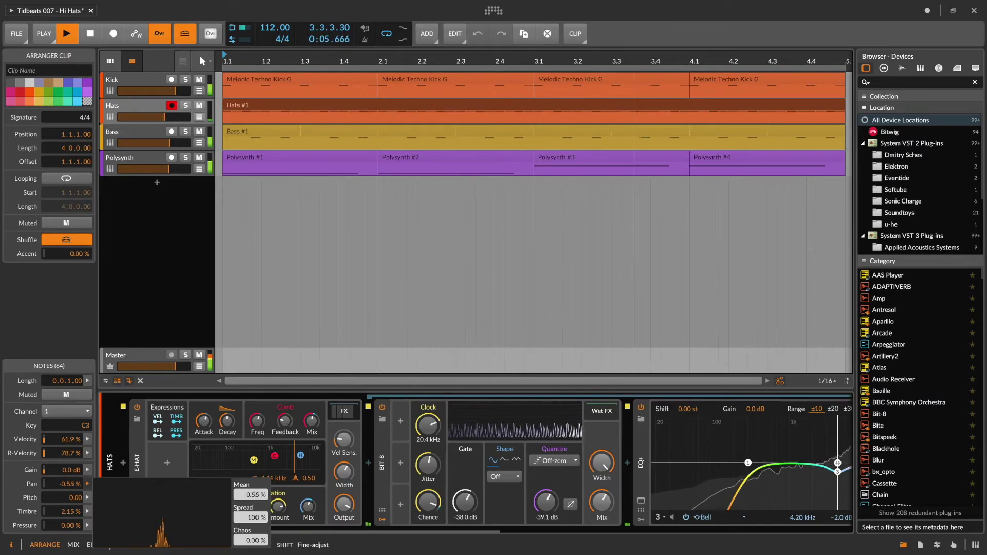
left_click_drag(257, 494, 258, 497)
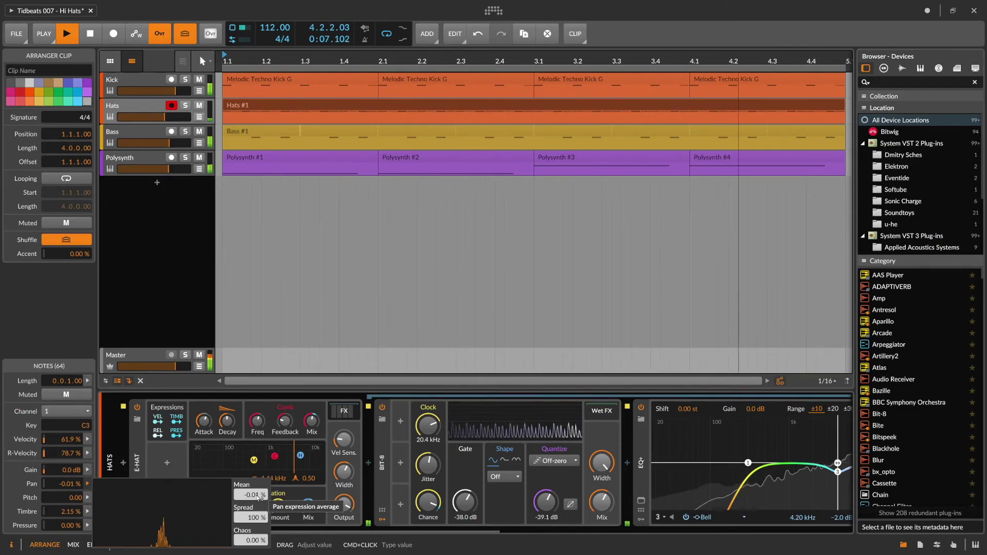
- Close the pan Mean/Spread/Chaos popup in the Notes inspector
left_click(86, 482)
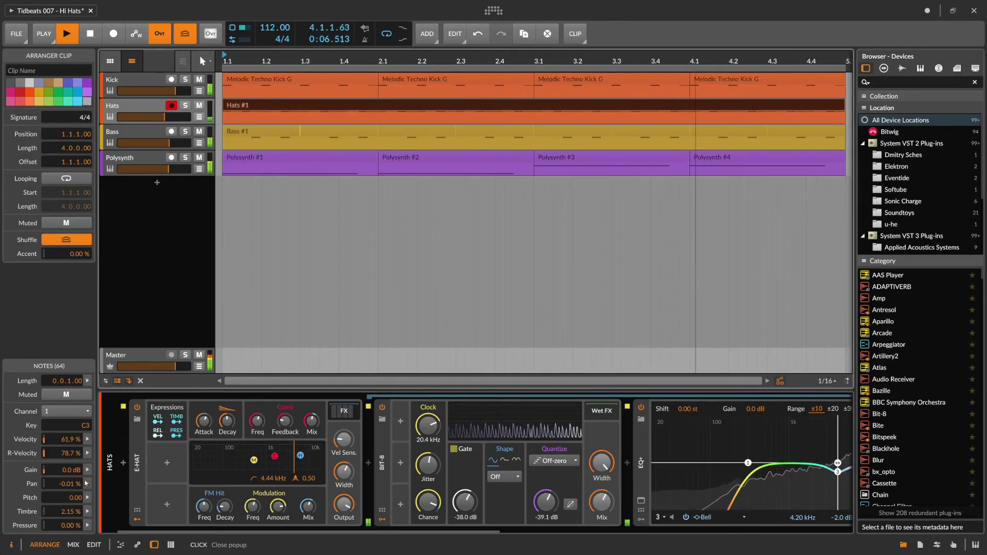